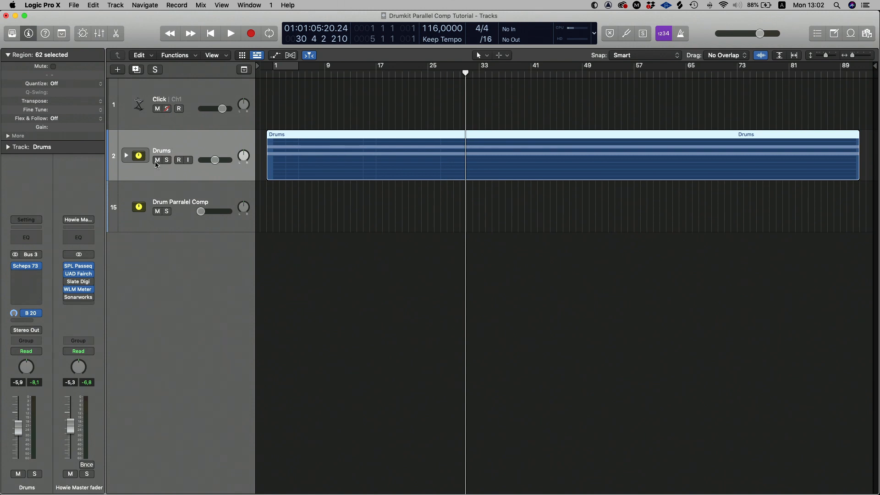
Solo the Drums track and play back a short passage of the uncompressed kit
left_click(168, 159)
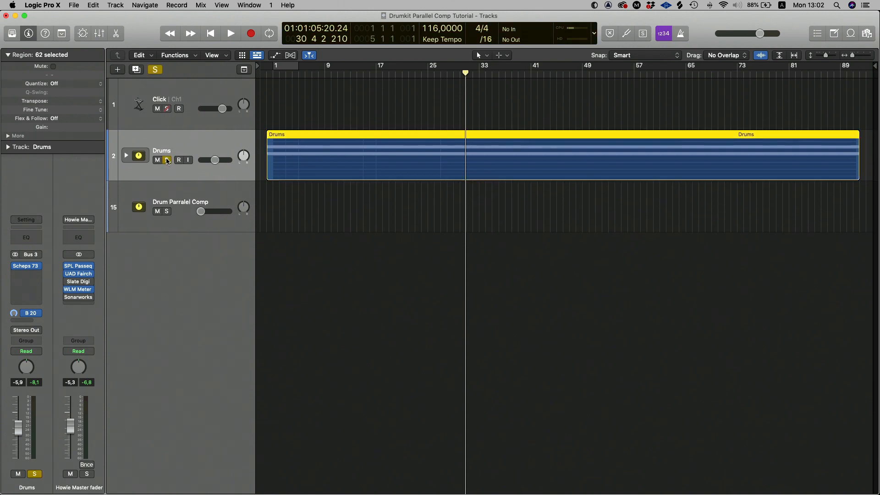
key("space")
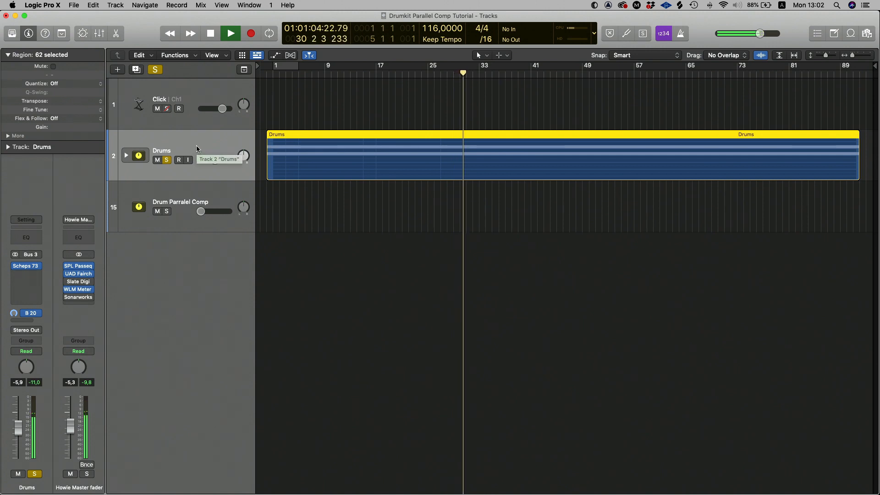
key("space")
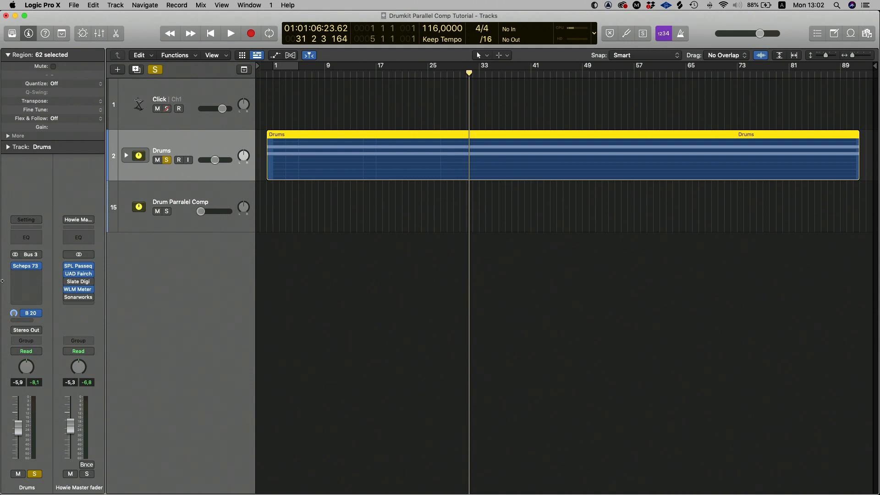
Set the Drums track's Bus 20 send to Pre Fader and adjust its send level
left_click(39, 315)
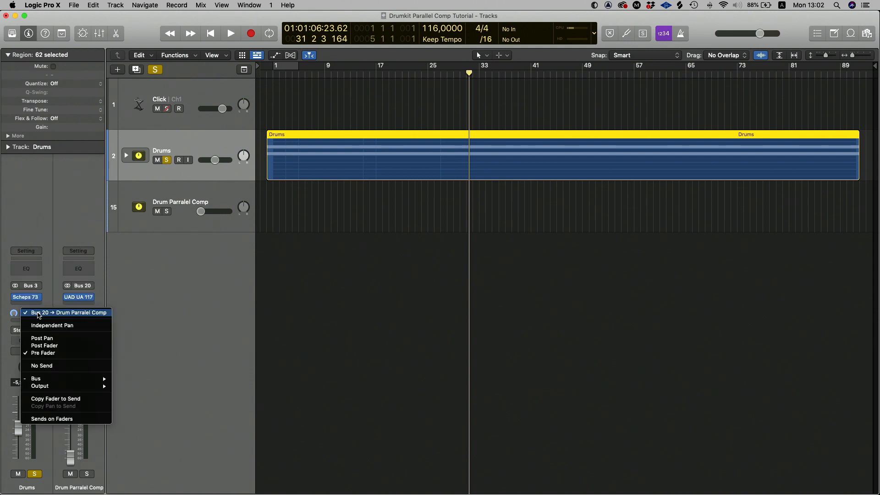
left_click(57, 355)
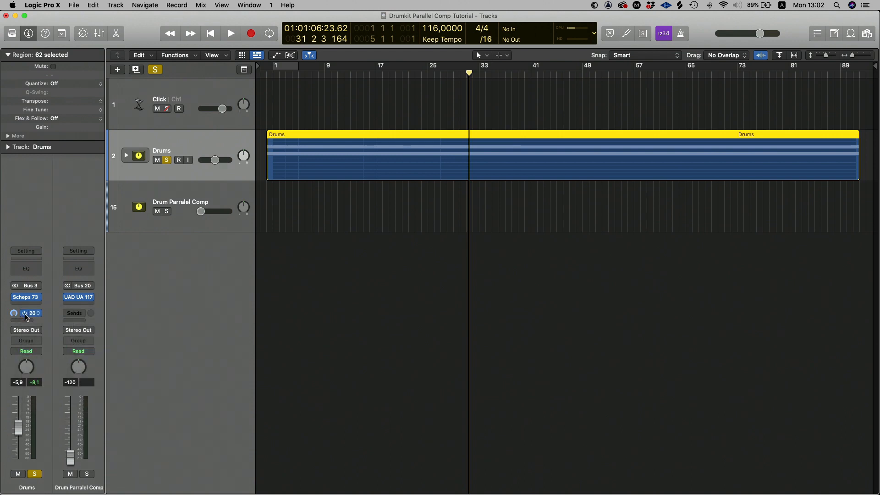
mouse_move(14, 315)
left_click_drag(14, 313, 15, 316)
Lower the Drum Parralel Comp fader to -∞, bypass its UAD UA 1176 compressor, and unsolo the Drums track
left_click(187, 199)
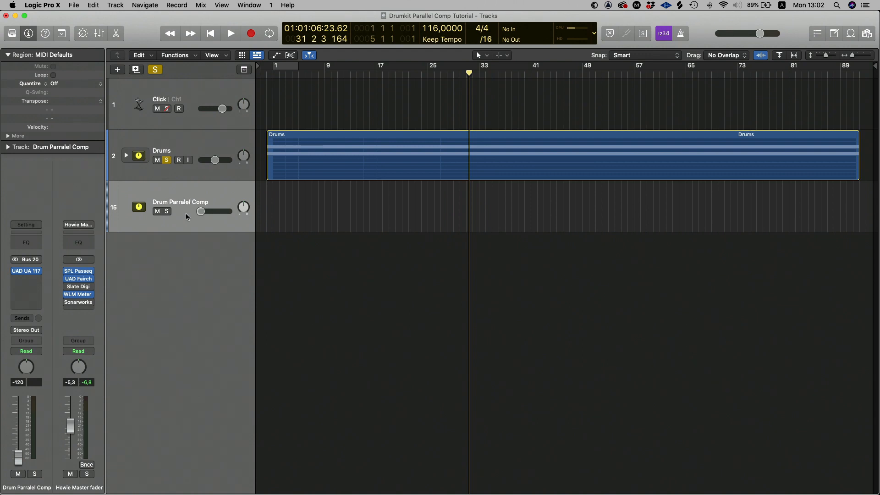
left_click_drag(200, 211, 192, 210)
mouse_move(14, 272)
left_click(166, 162)
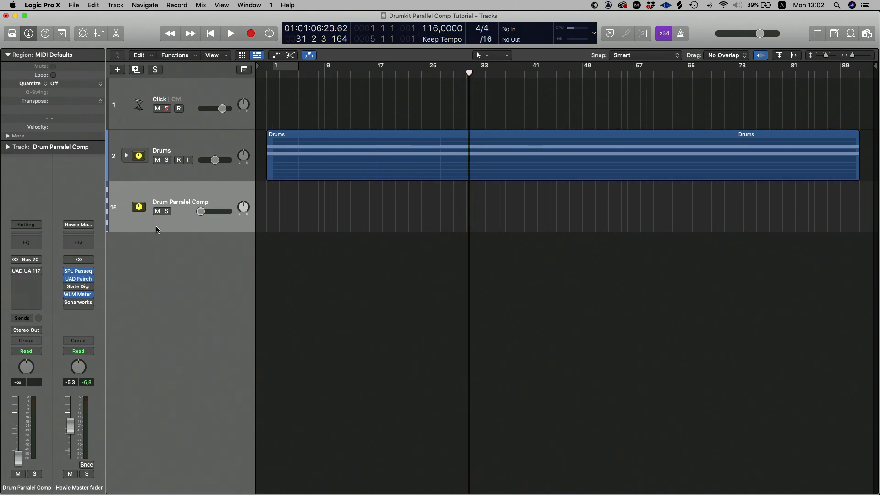
Solo the Drum Parralel Comp track and play a short passage with its fader down
left_click(166, 211)
key("space")
key("space")
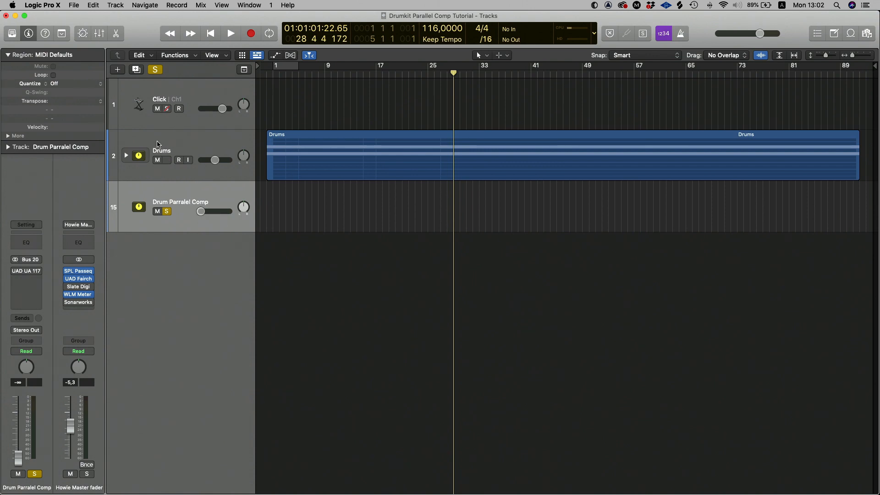
Play the soloed Drums with Drum Parralel Comp raised to -5.7 dB, and clear the solos on both tracks
left_click(178, 141)
key("Down")
left_click(167, 160)
key("space")
left_click_drag(201, 212, 215, 212)
left_click(167, 160)
left_click(167, 211)
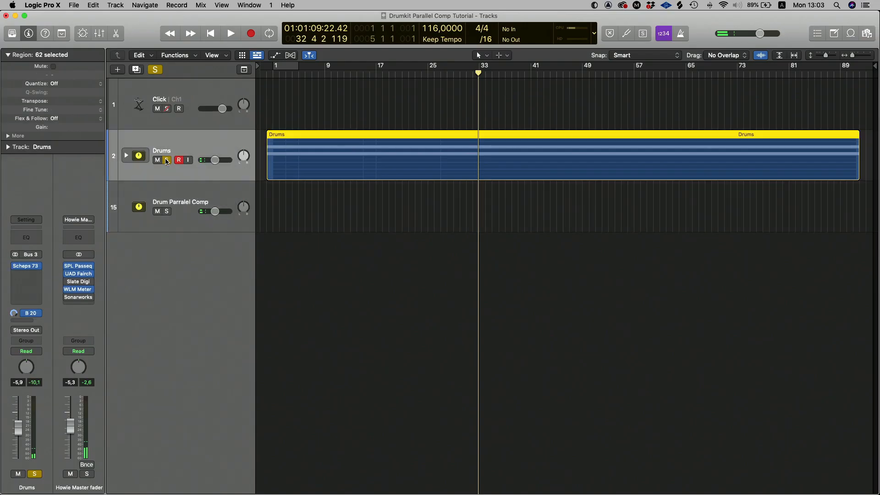
left_click(167, 160)
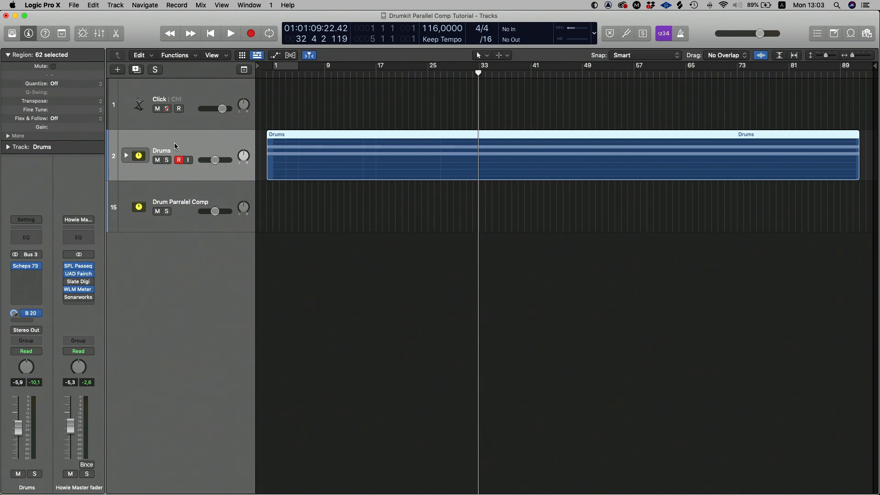
Re-enable the UAD UA 1176SE Legacy compressor on Drum Parralel Comp and review its attack, release and ratio settings
left_click(182, 208)
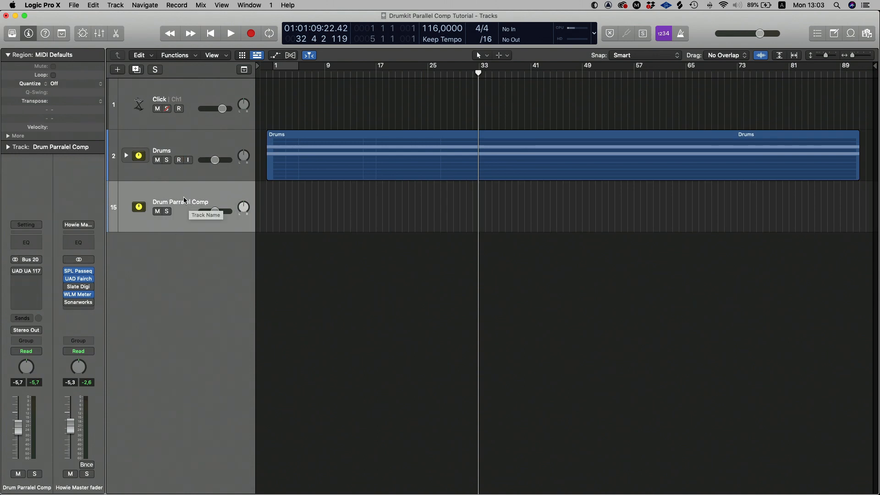
mouse_move(25, 272)
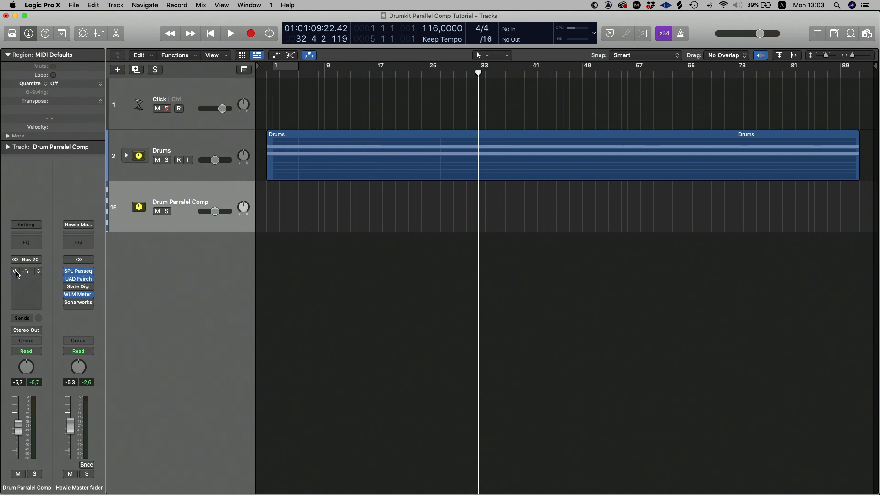
left_click(26, 272)
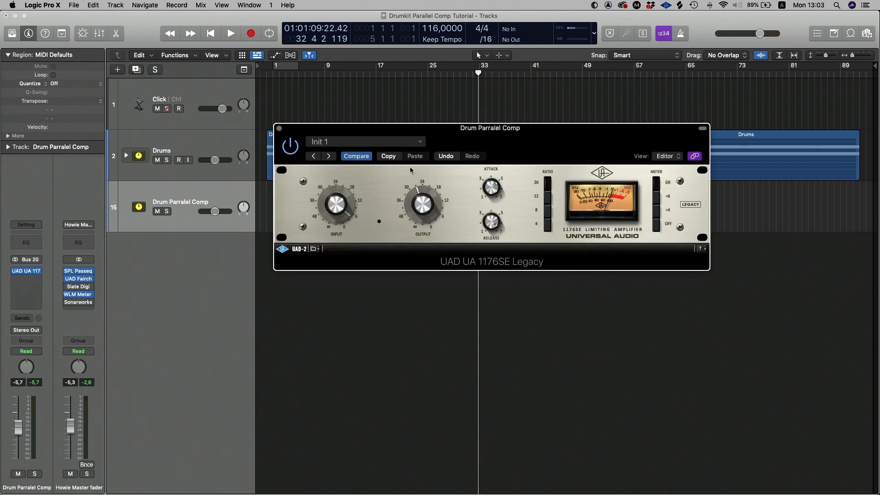
left_click_drag(496, 132, 398, 113)
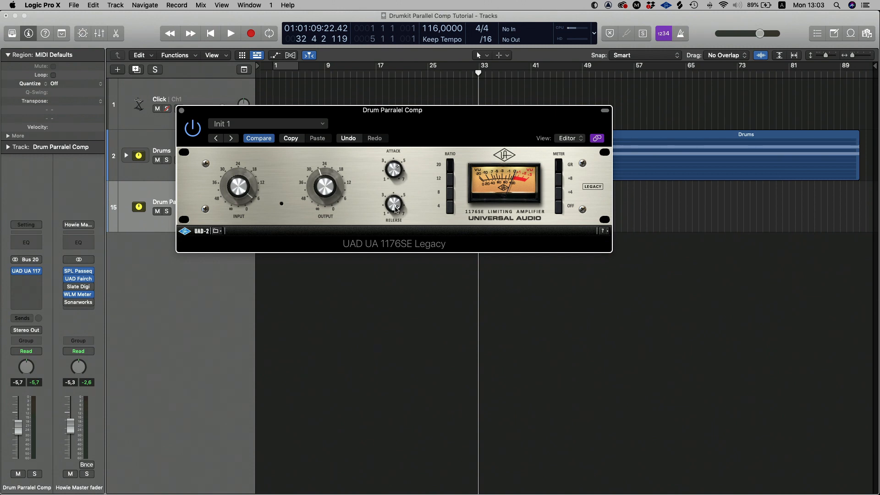
left_click(182, 110)
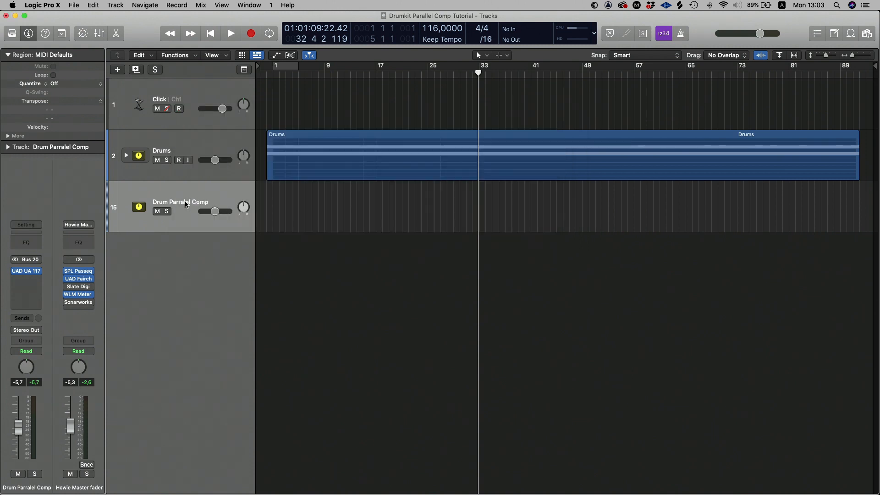
Solo Drum Parralel Comp, set its fader to -7.0 dB while playing, and check the compressor's settings
mouse_move(212, 211)
left_mouse_down()
mouse_move(200, 211)
mouse_move(212, 211)
left_mouse_up()
left_click(168, 211)
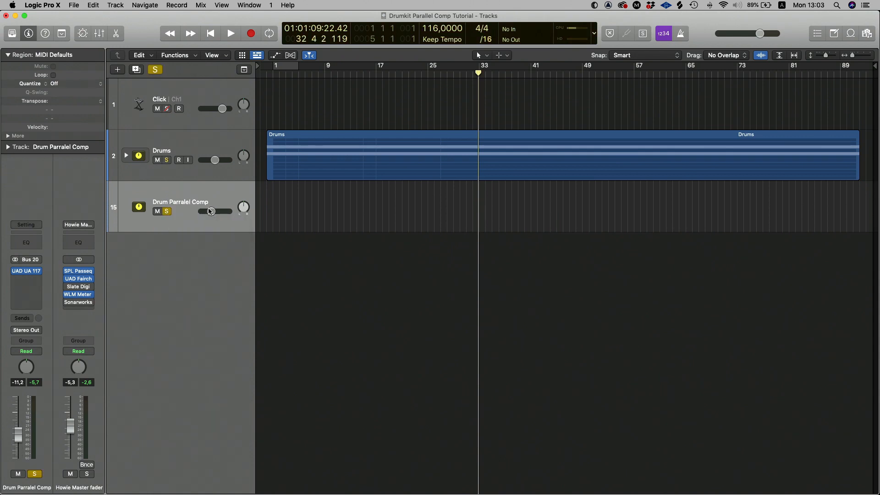
key("space")
left_click_drag(210, 211, 214, 211)
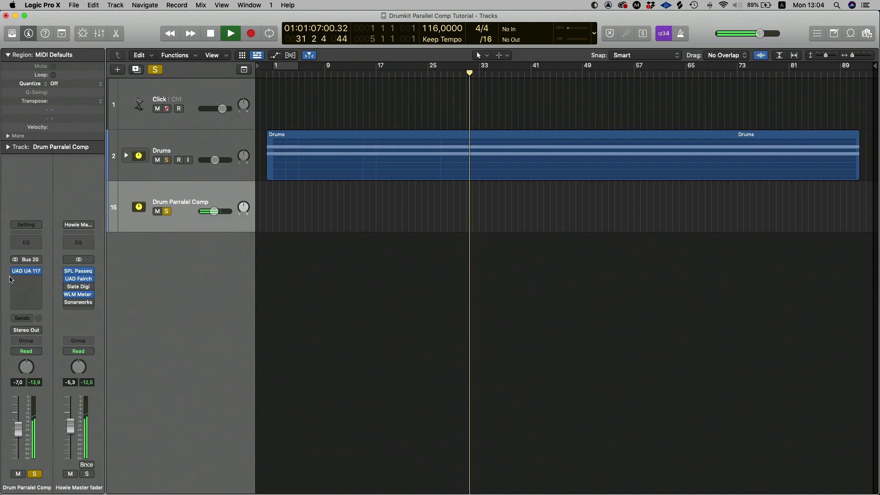
key("space")
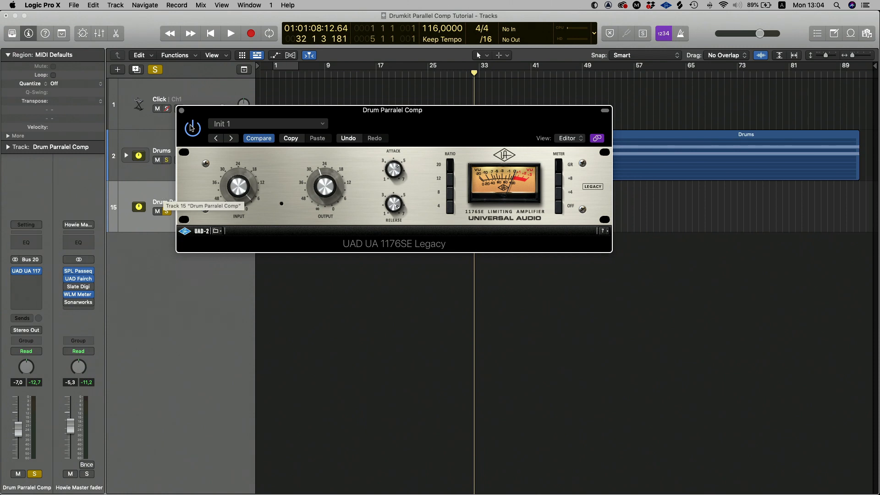
left_click(181, 110)
Clear the solo on Drum Parralel Comp and pull its fader down to -∞
left_click(163, 162)
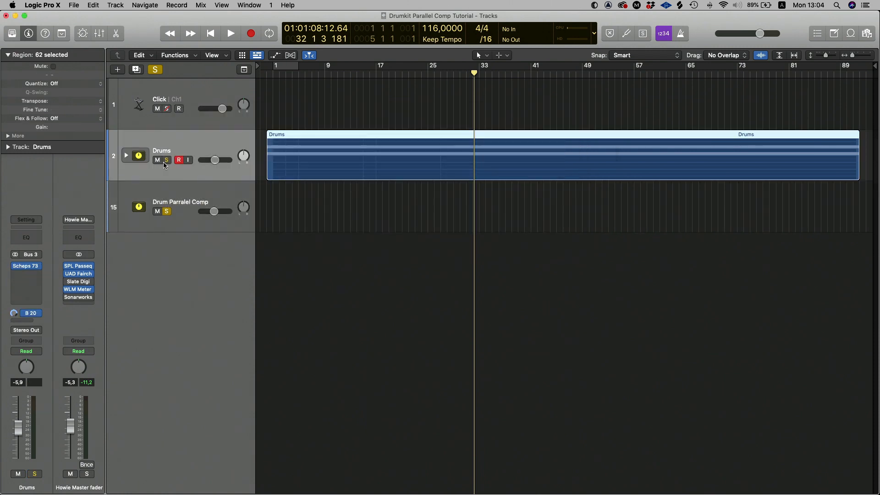
left_click(183, 203)
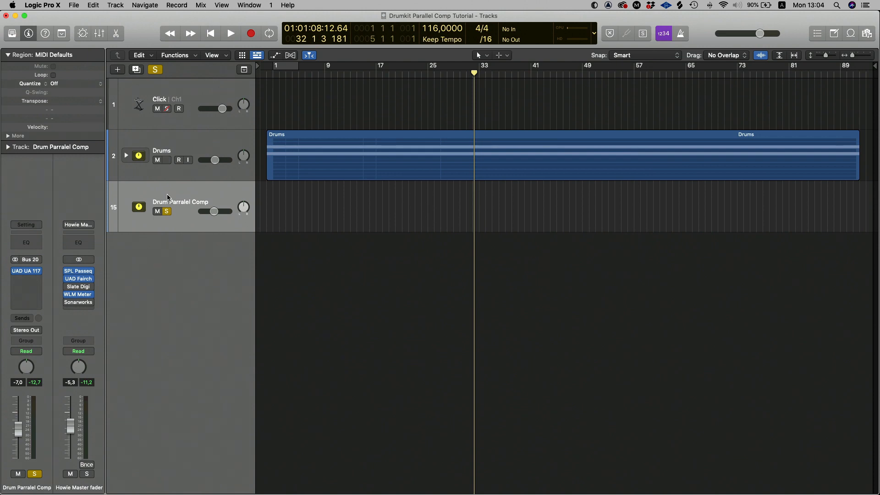
left_click(178, 150)
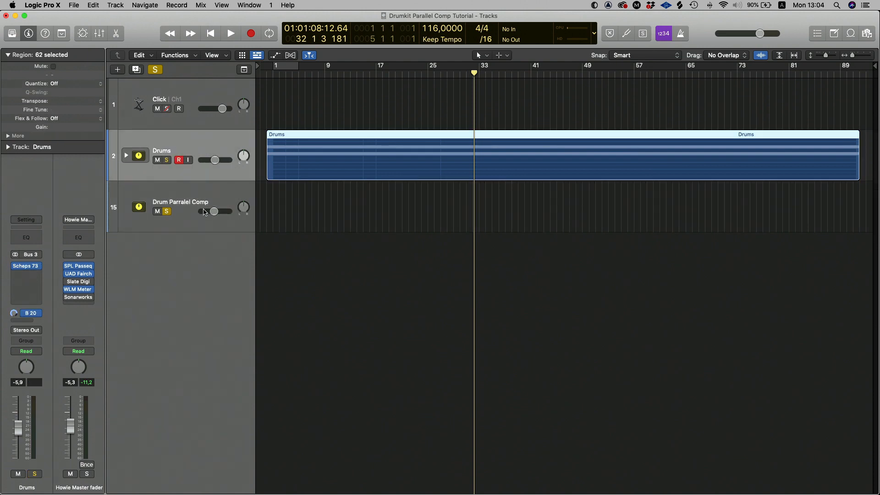
left_click(167, 211)
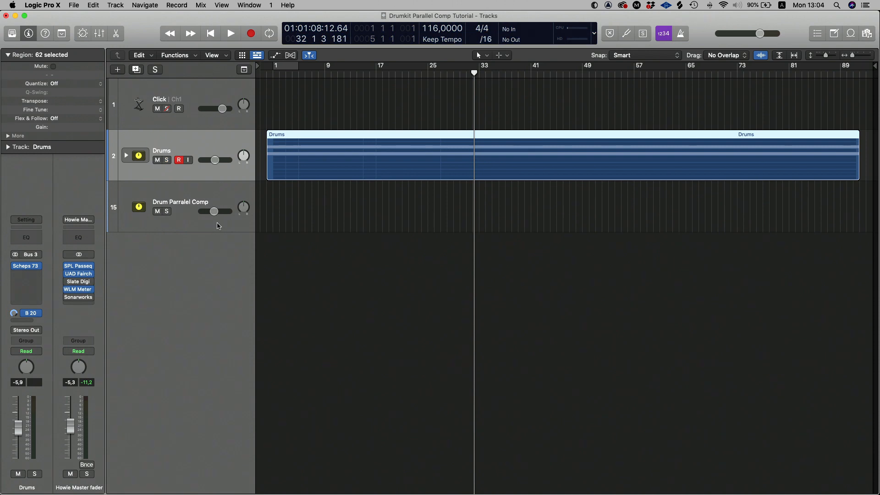
left_click_drag(214, 212, 201, 212)
left_click(158, 197)
Play the mix from bar 29 and blend Drum Parralel Comp under the drums at about -10.3 dB
left_click(455, 75)
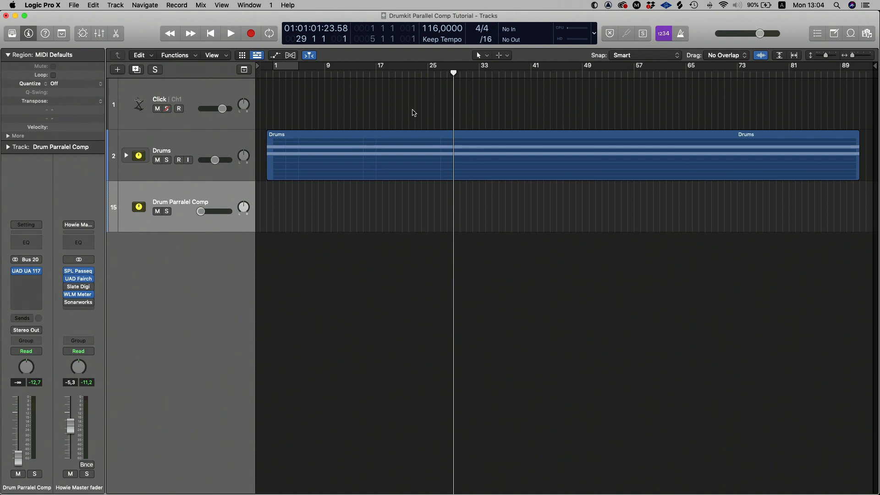
key("space")
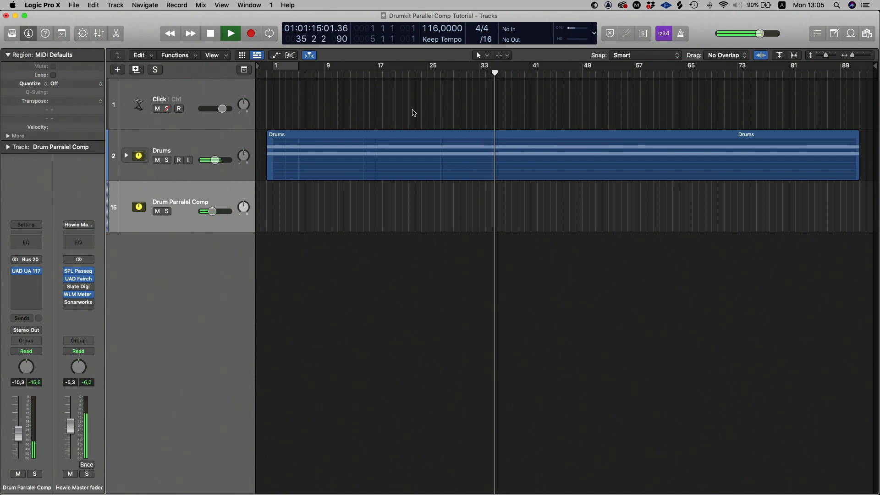
key("space")
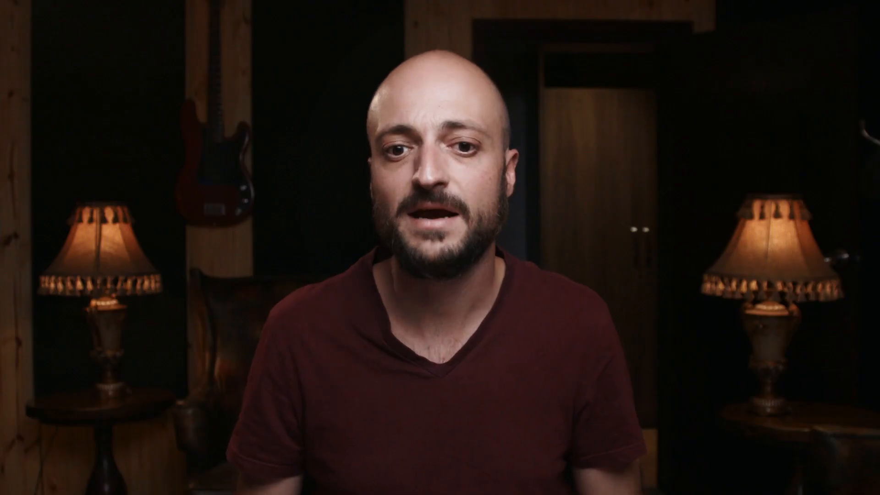